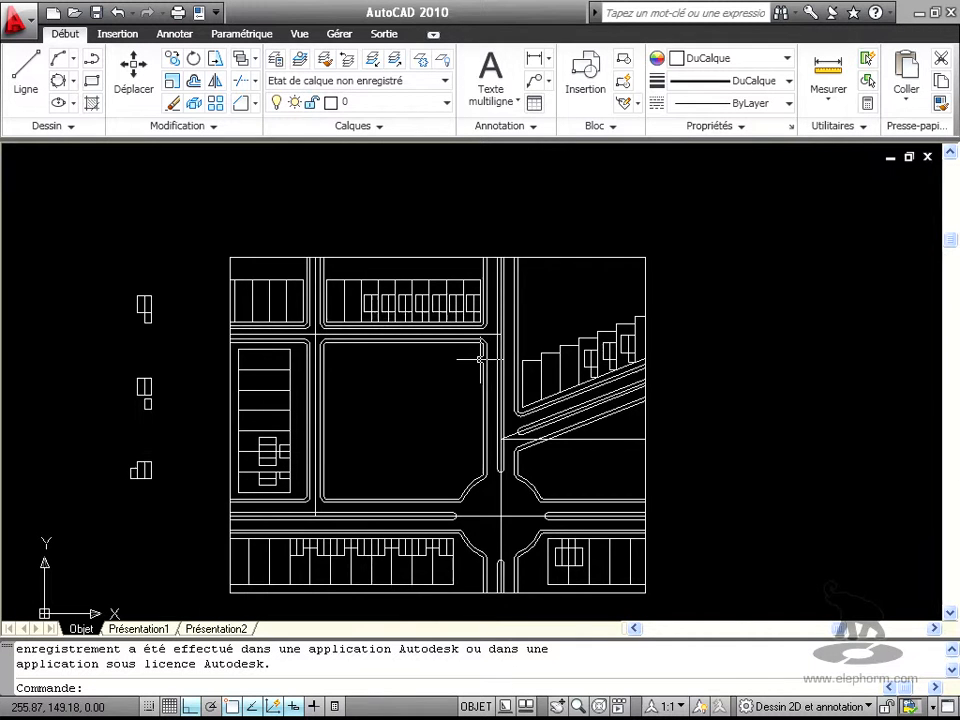
Open DesignCenter and list the sample drawings in the AutoCAD 2010 Sample\DesignCenter folder
left_click(300, 35)
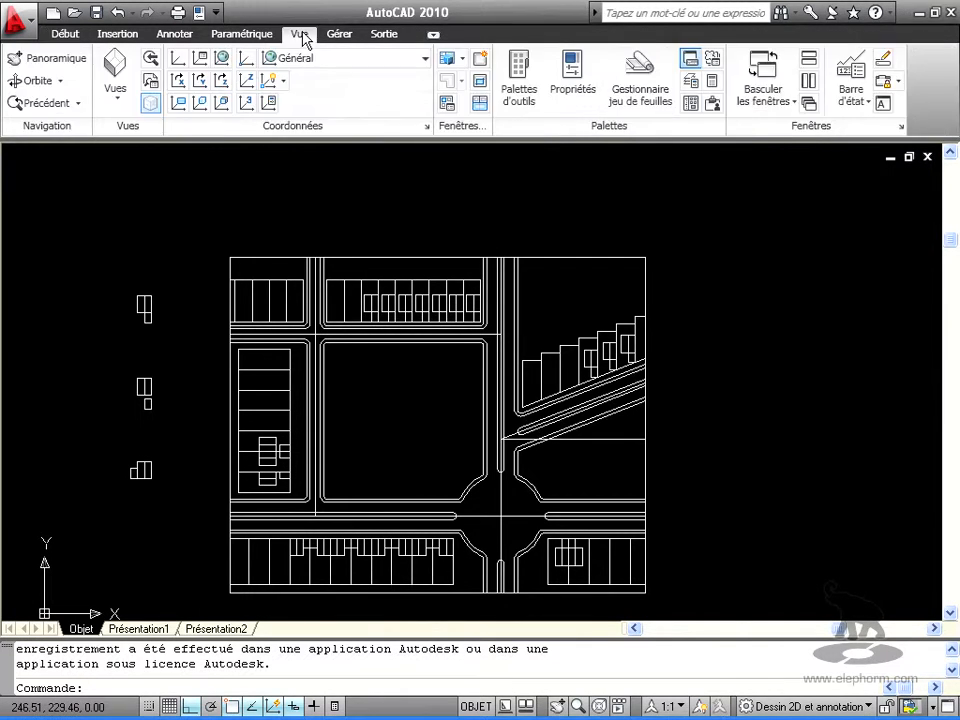
left_click(690, 104)
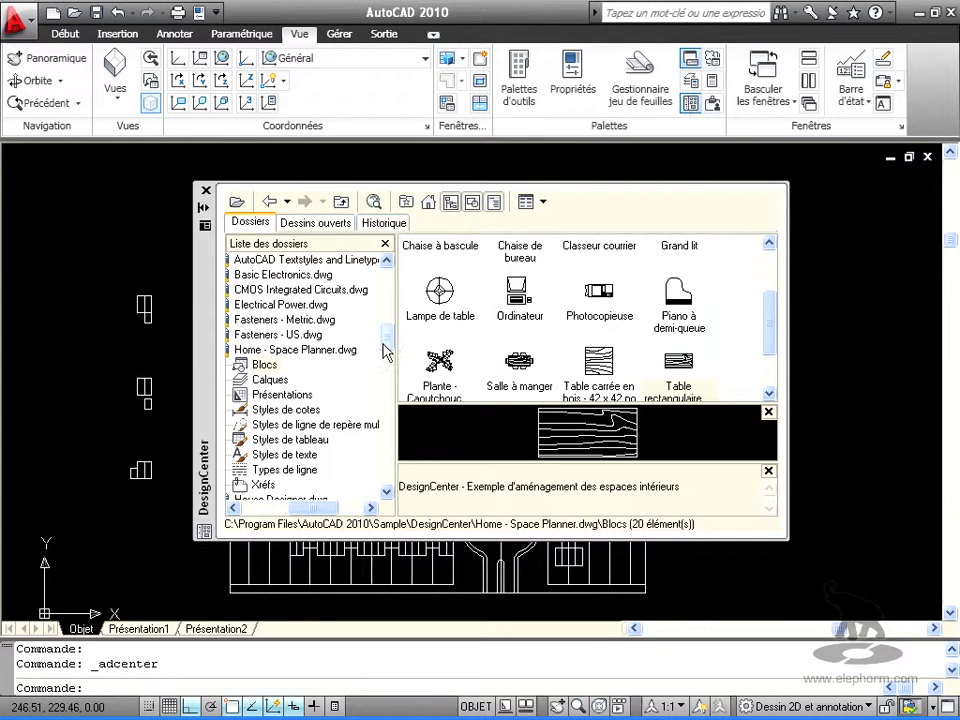
left_click_drag(389, 345, 381, 321)
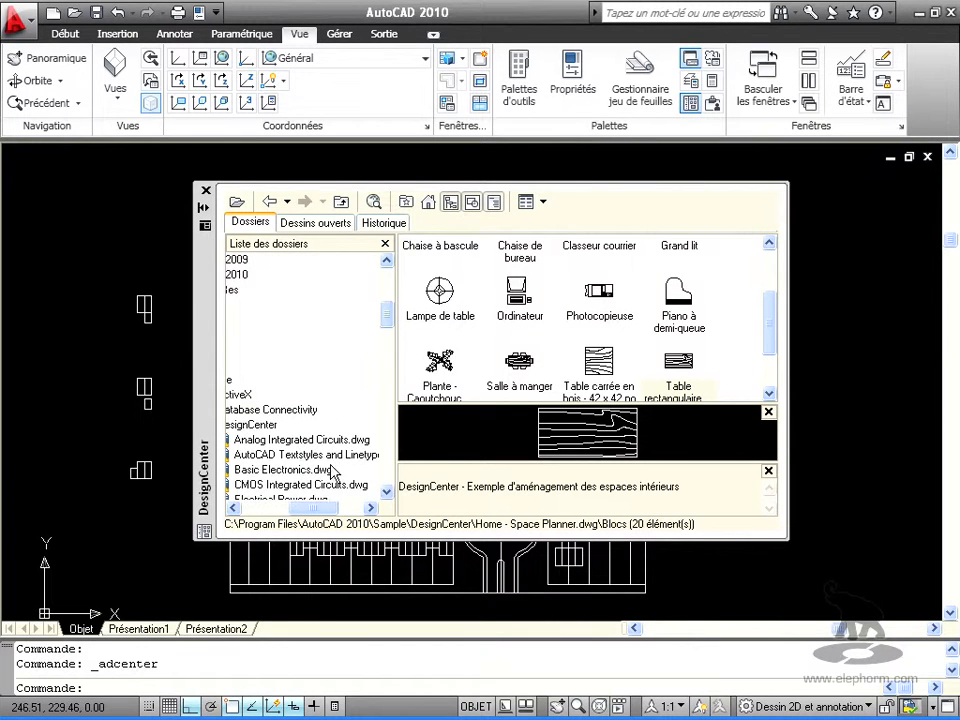
left_click(251, 508)
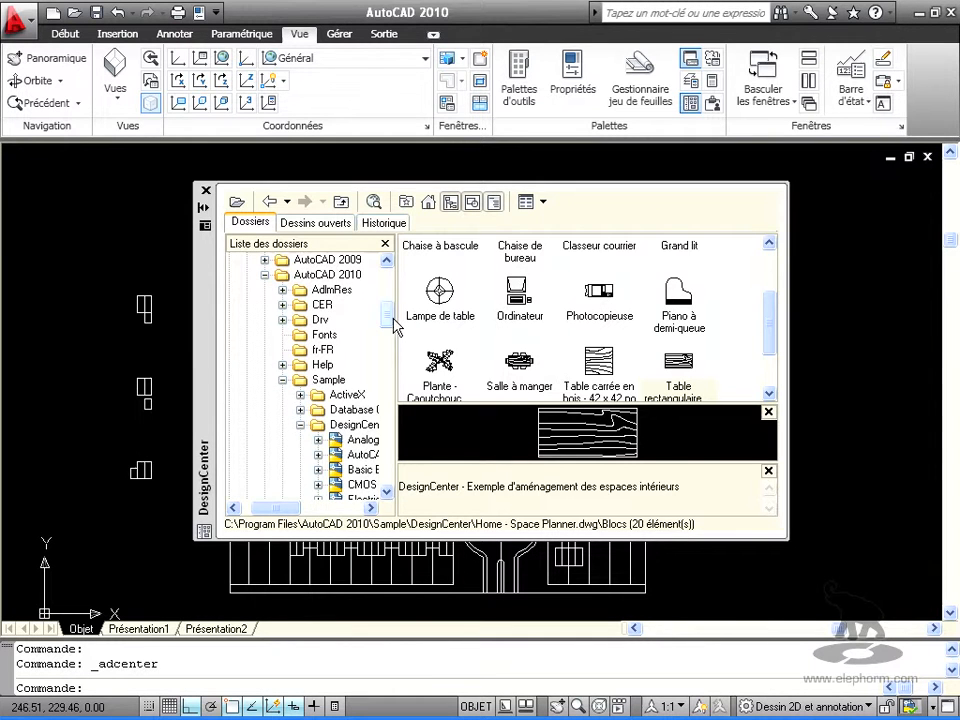
left_click_drag(394, 320, 390, 276)
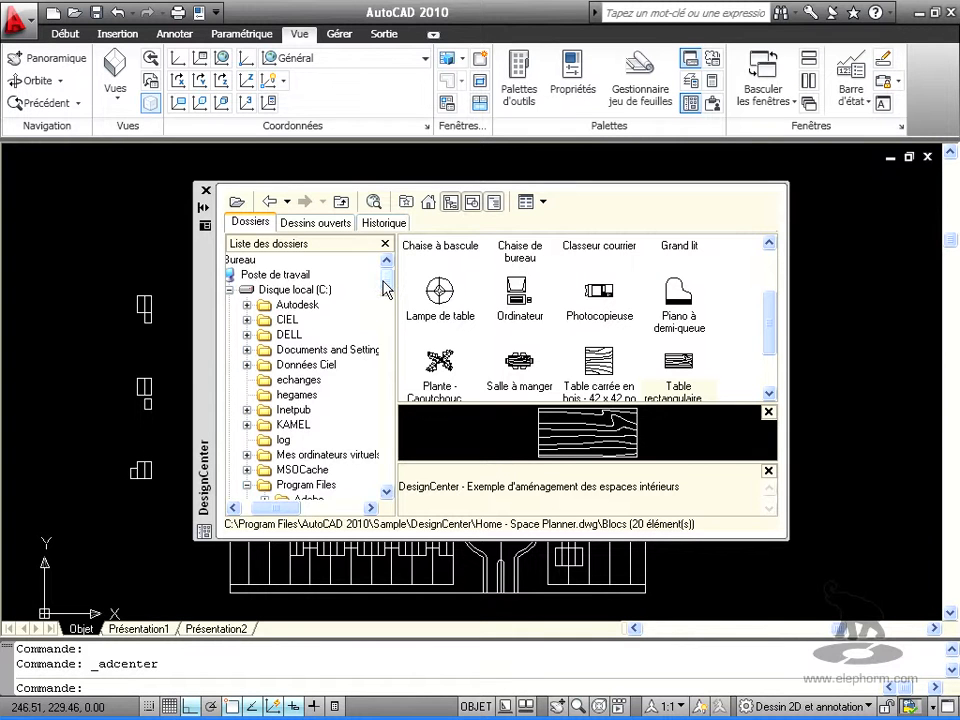
left_click_drag(386, 289, 386, 300)
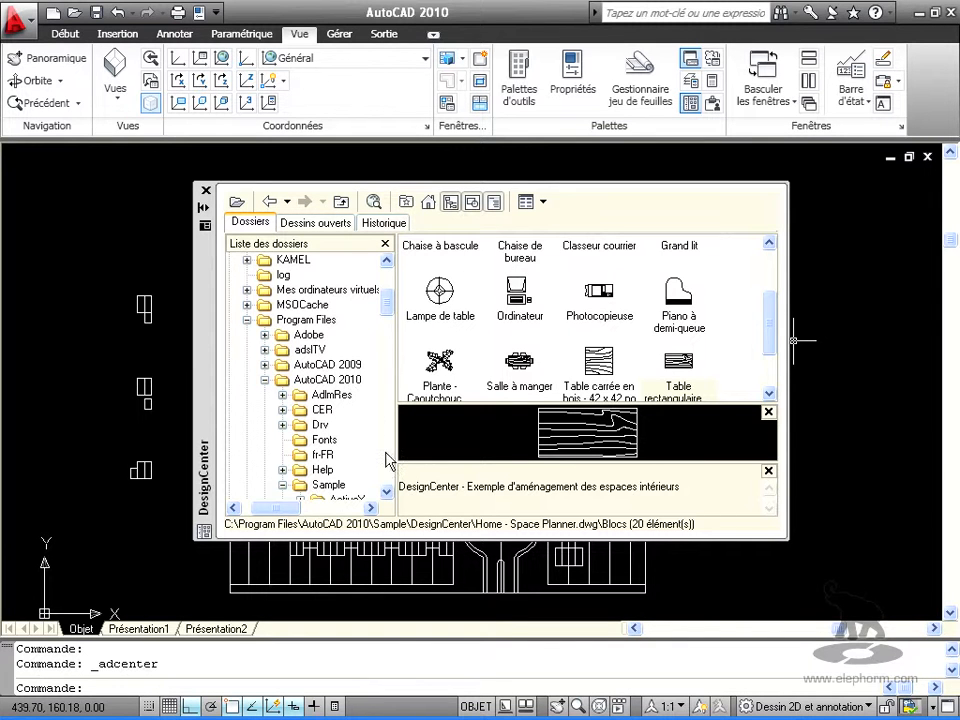
left_click(387, 493)
left_click(387, 493)
left_click(387, 493)
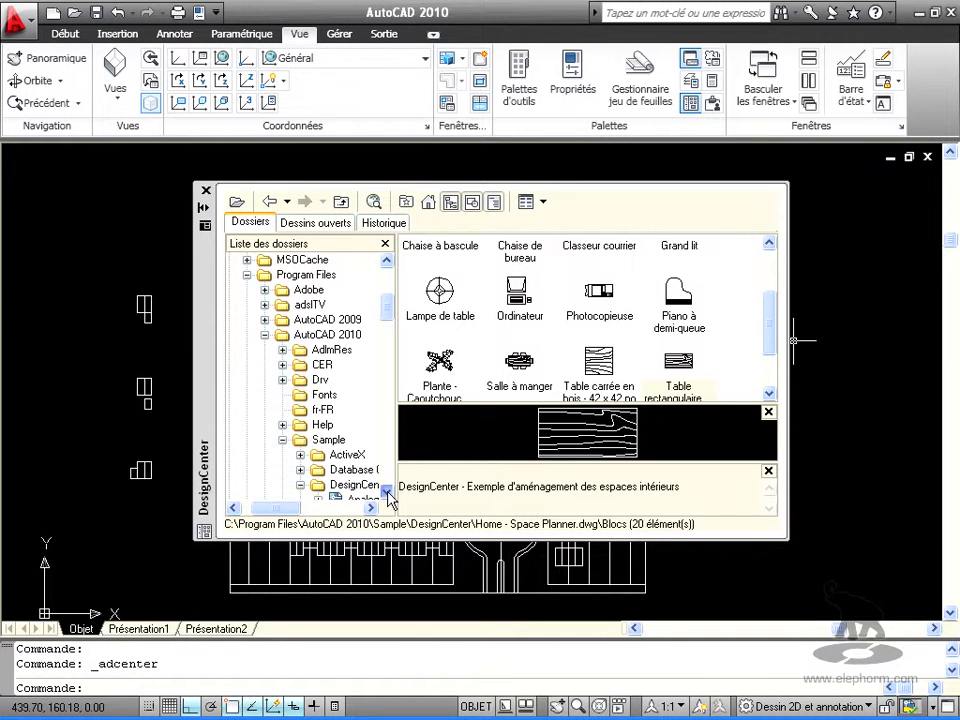
left_click(387, 493)
left_click(387, 493)
left_click(387, 493)
left_click(387, 493)
left_click(387, 493)
left_click(387, 493)
left_click(387, 493)
left_click(387, 493)
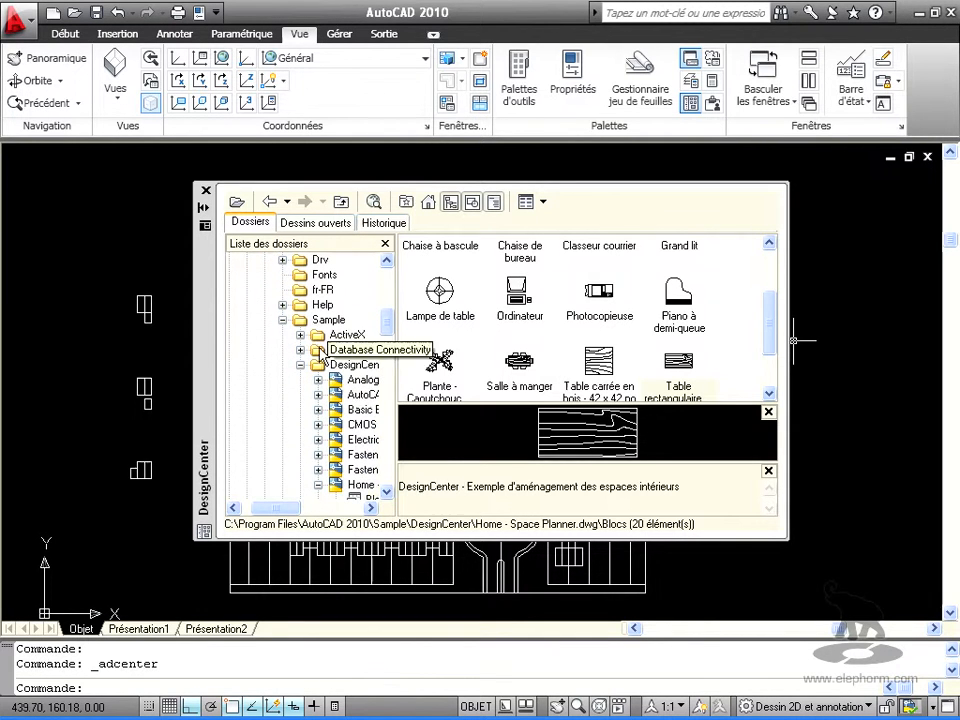
left_click(320, 365)
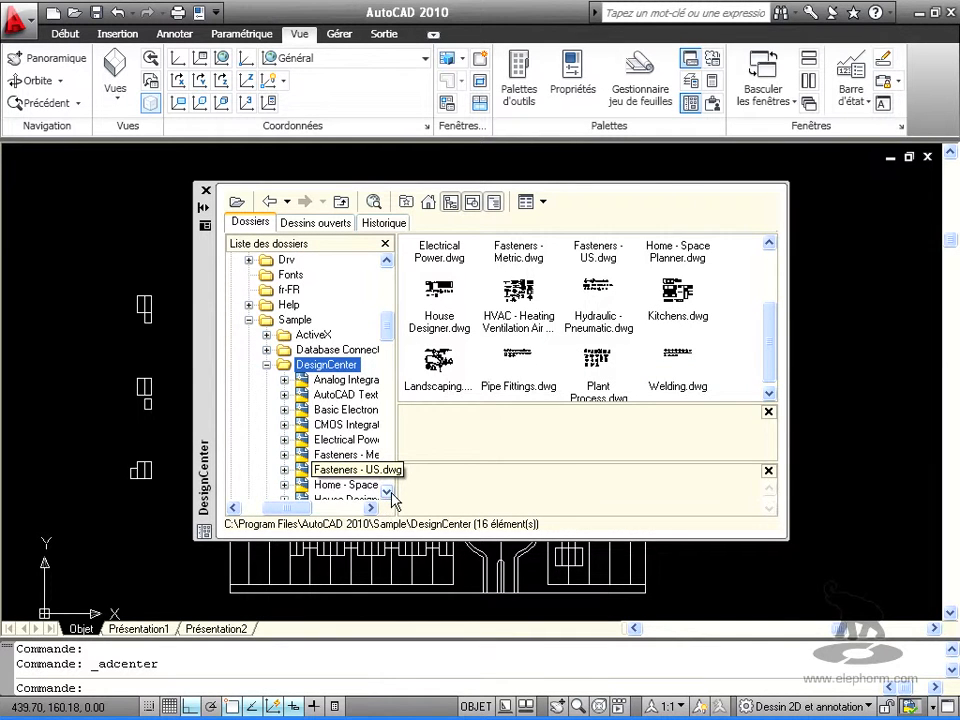
Display the blocks (Blocs) contained in Landscaping.dwg in the DesignCenter folder
left_click(387, 489)
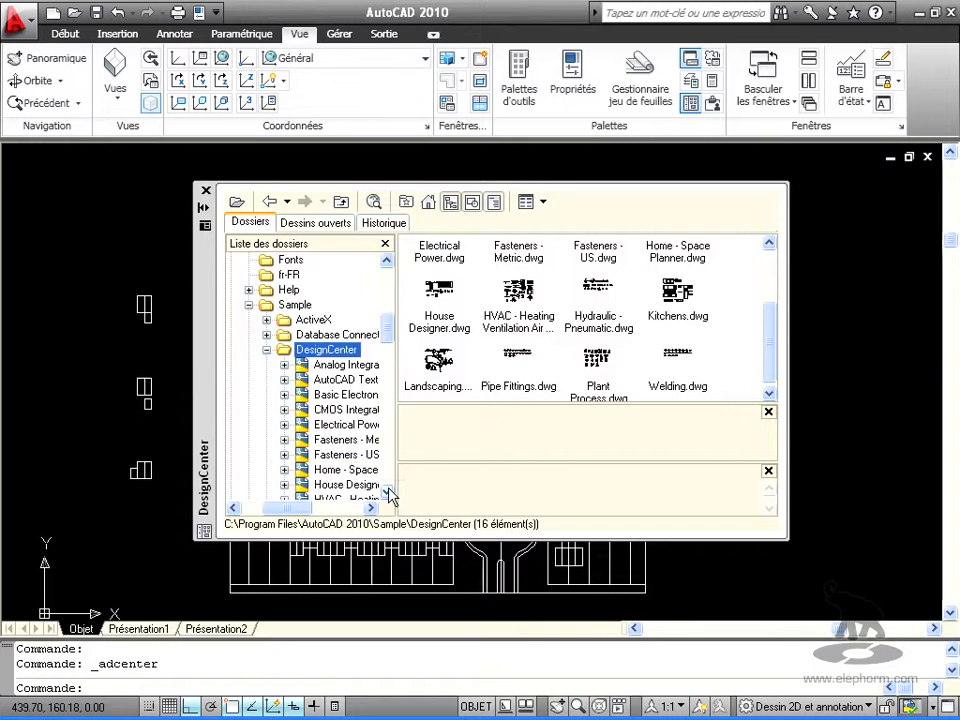
left_click(387, 489)
left_click(388, 492)
left_click(388, 492)
left_click(388, 492)
left_click(388, 492)
left_click(372, 470)
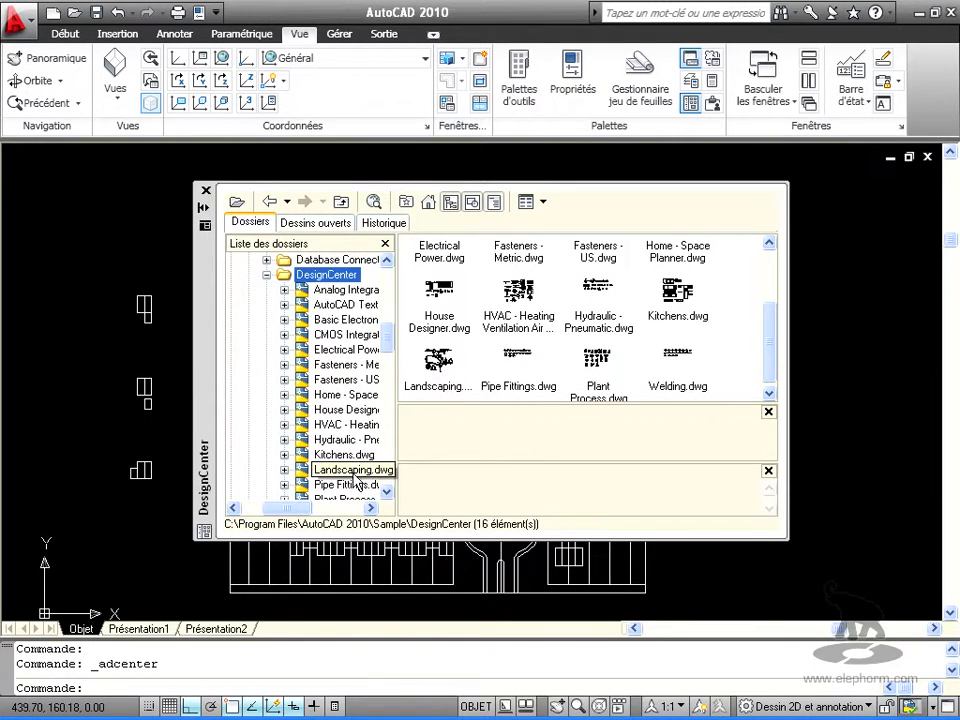
left_click(248, 470)
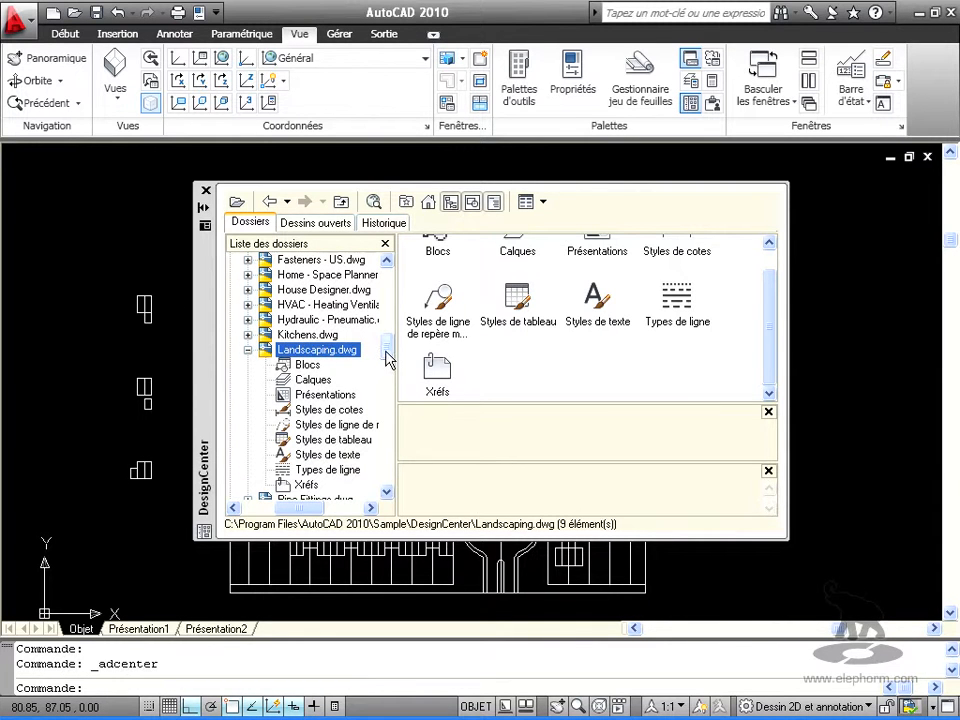
scroll(388, 358, "up", 1)
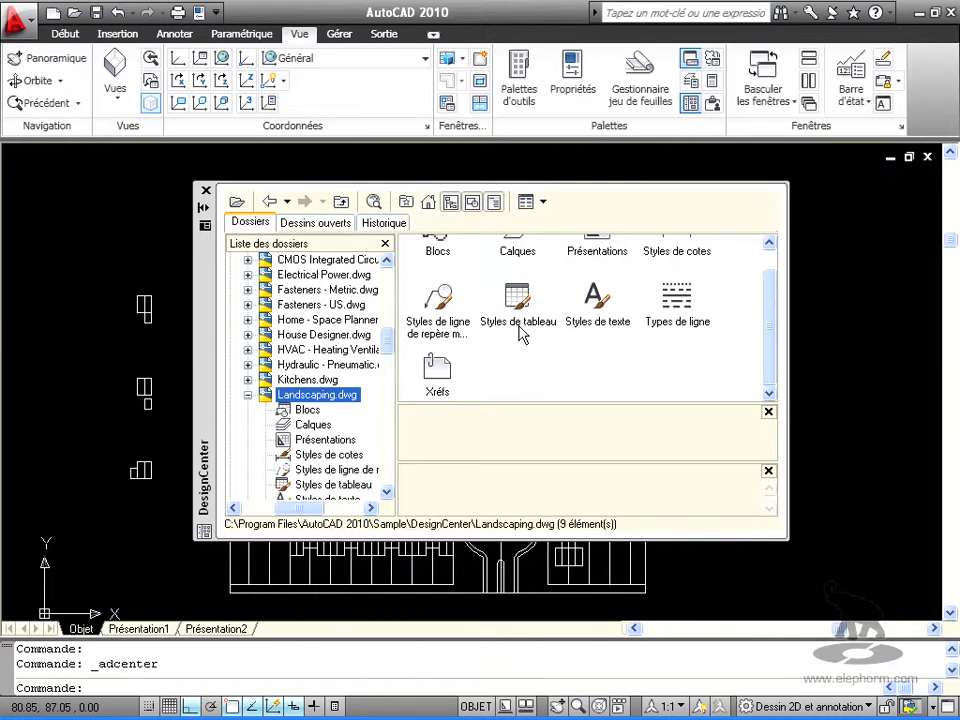
left_click(304, 410)
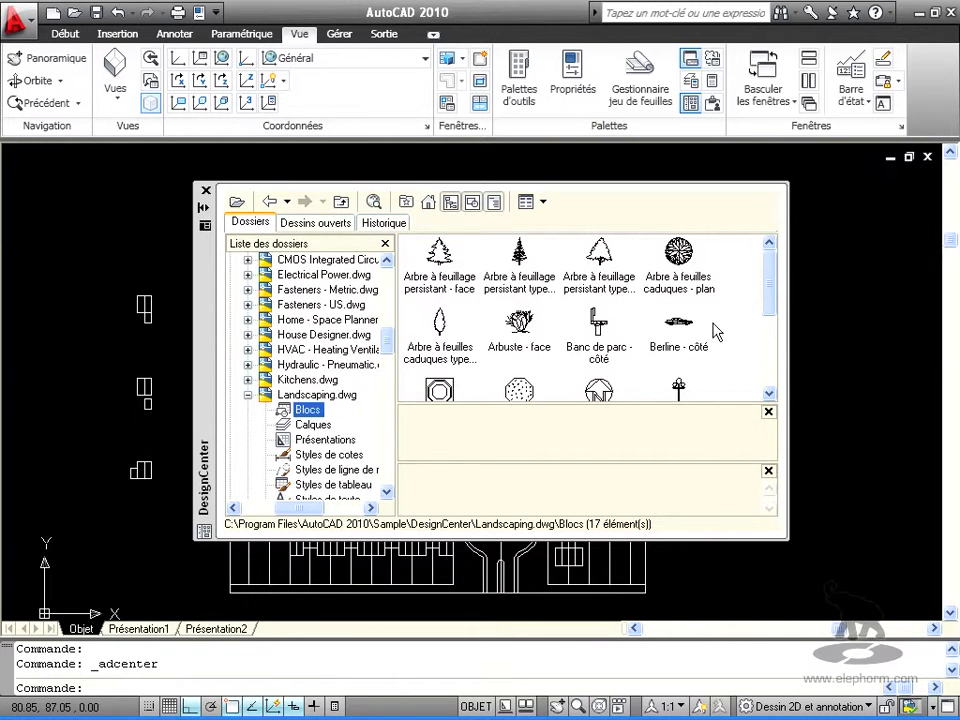
Insert the block "Arbre à feuilles caduques - plan" into the empty area east of the site plan
mouse_move(772, 280)
left_mouse_down()
mouse_move(773, 358)
mouse_move(762, 266)
left_mouse_up()
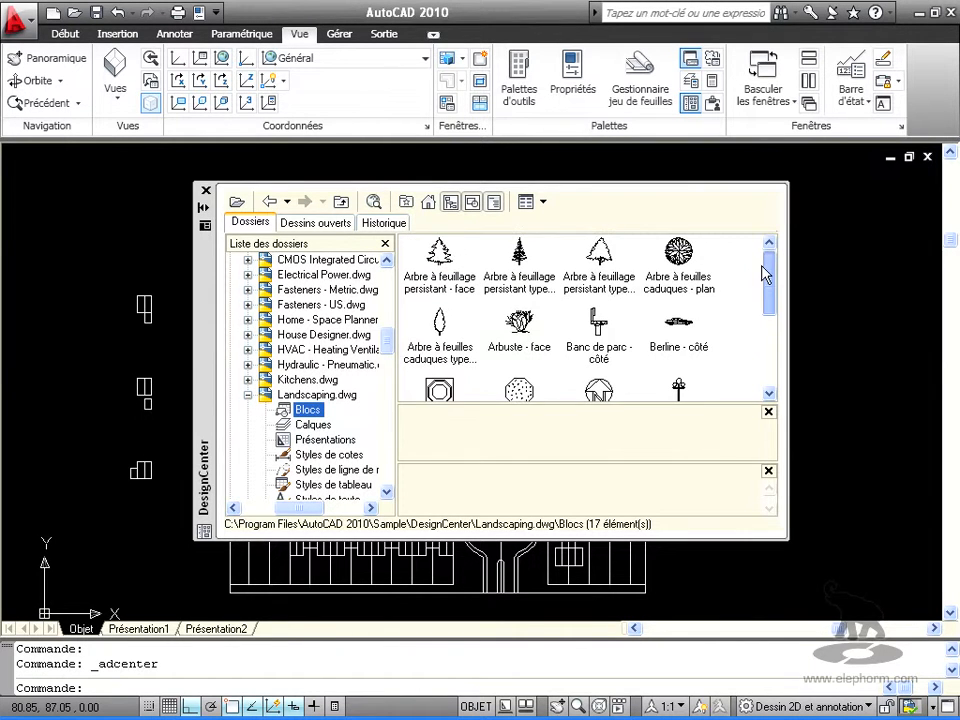
left_click(680, 258)
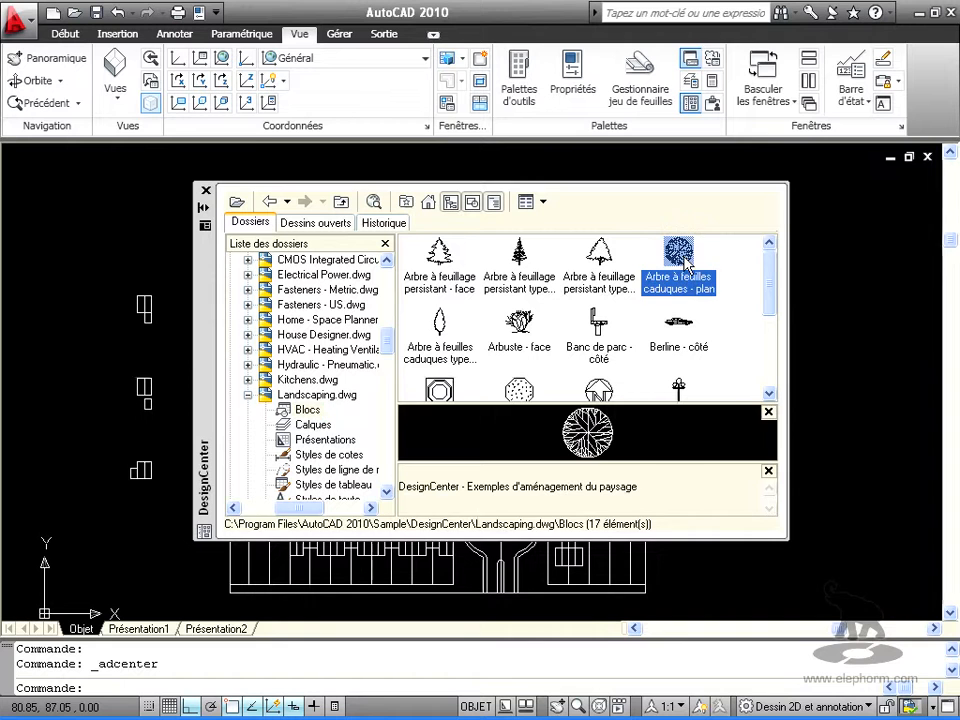
left_click_drag(876, 519, 844, 454)
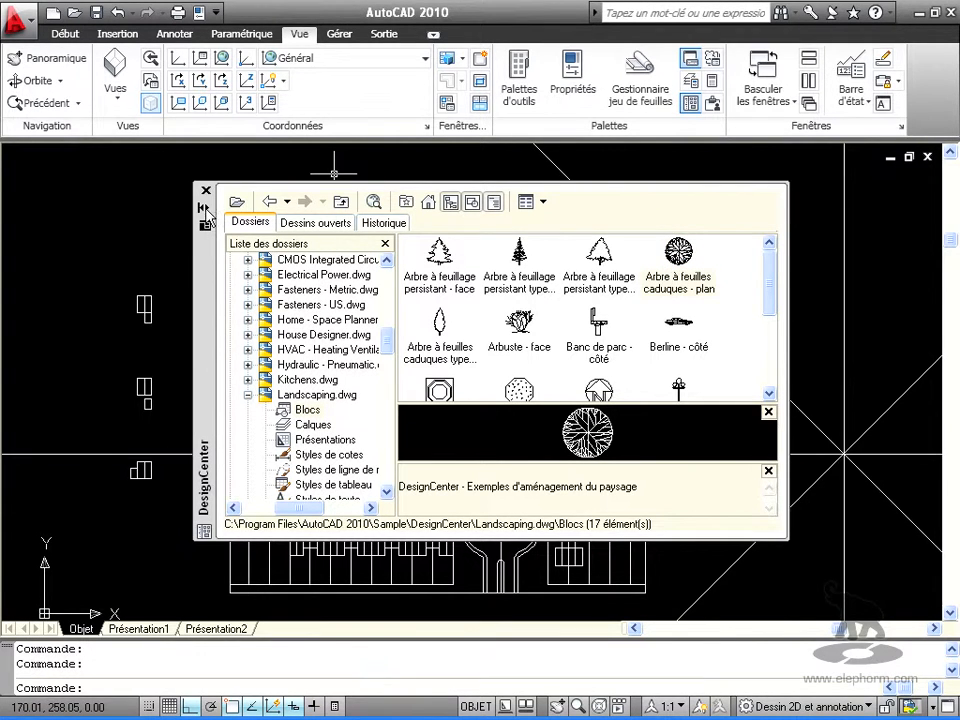
Set the DesignCenter palette to hide automatically and check the inserted tree block at the drawing's full extents
left_click(205, 208)
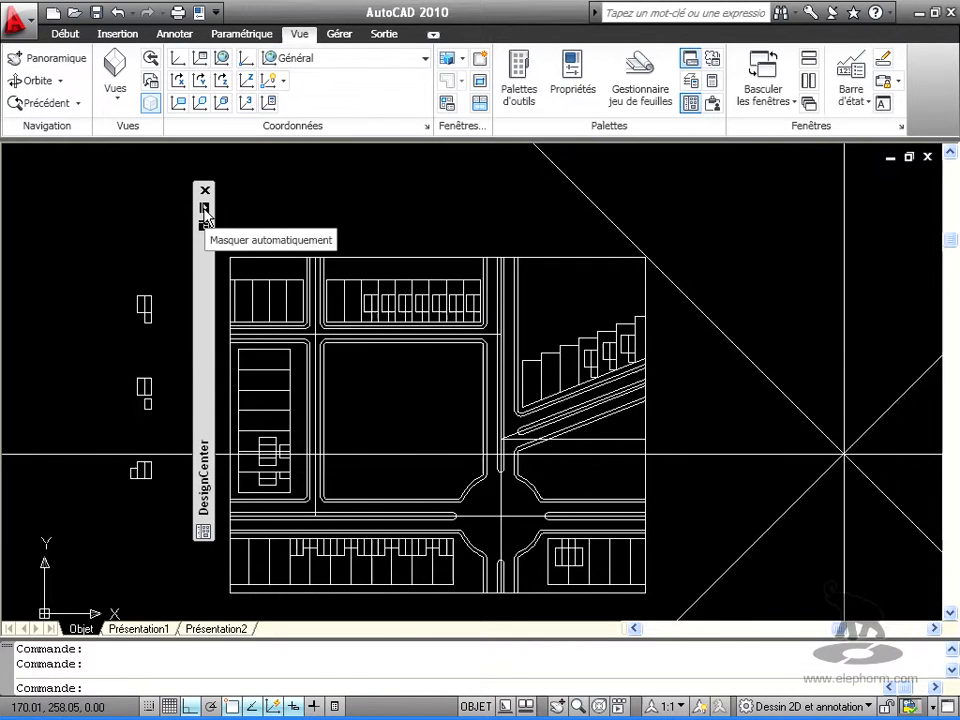
scroll(870, 460, "down", 5)
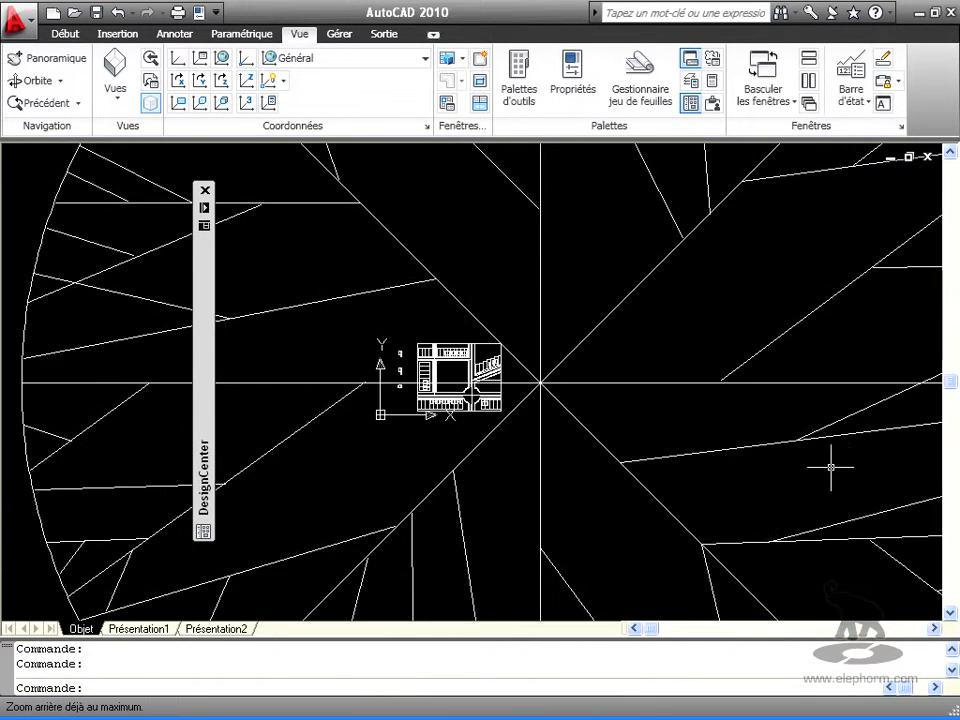
middle_click(700, 470)
middle_click(700, 470)
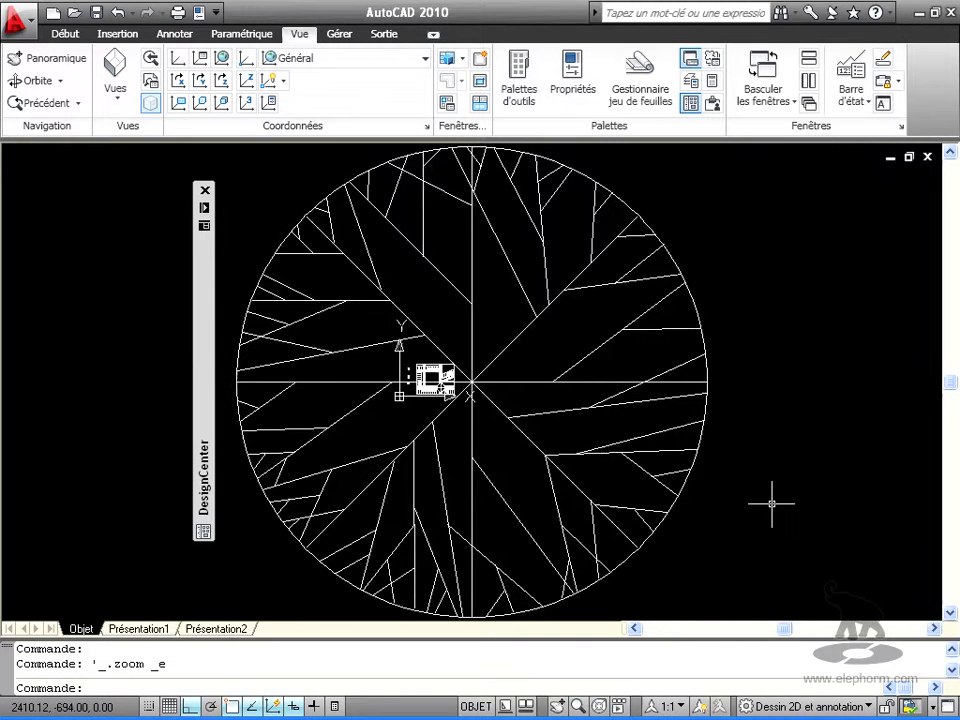
left_click(503, 382)
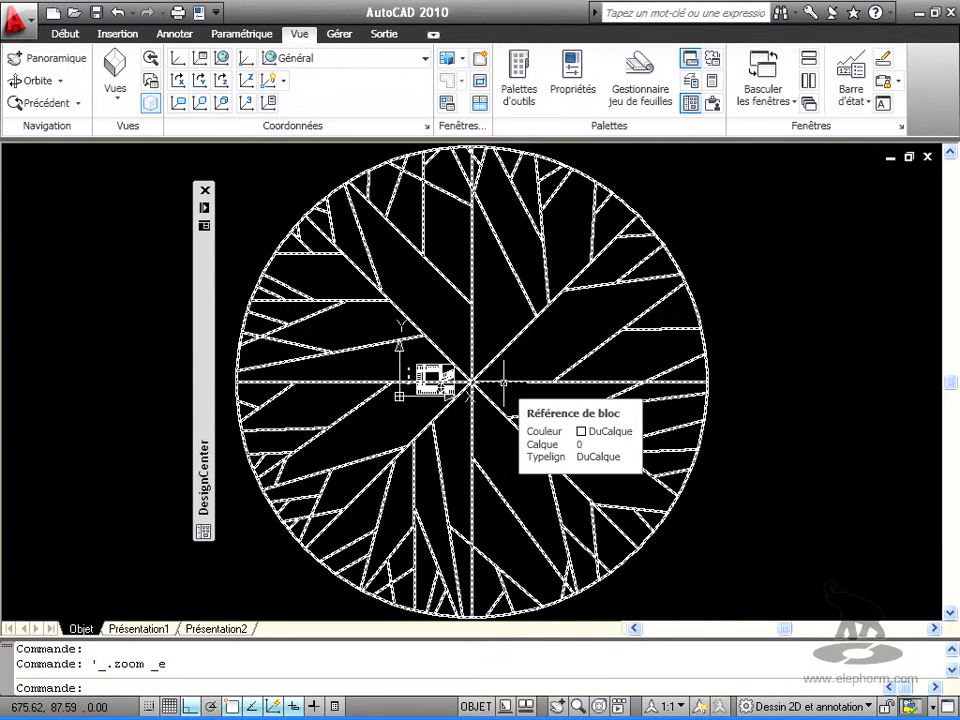
key("Escape")
Scale the tree block about its centre by reference, using its full diameter as reference length and 2 as new length
left_click(65, 34)
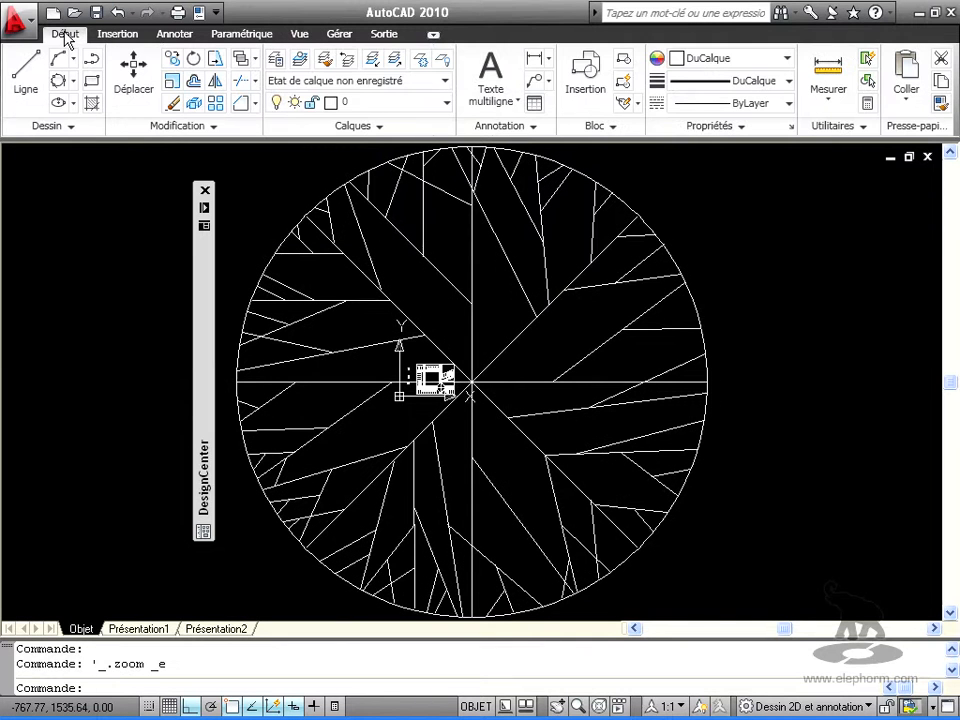
left_click(172, 83)
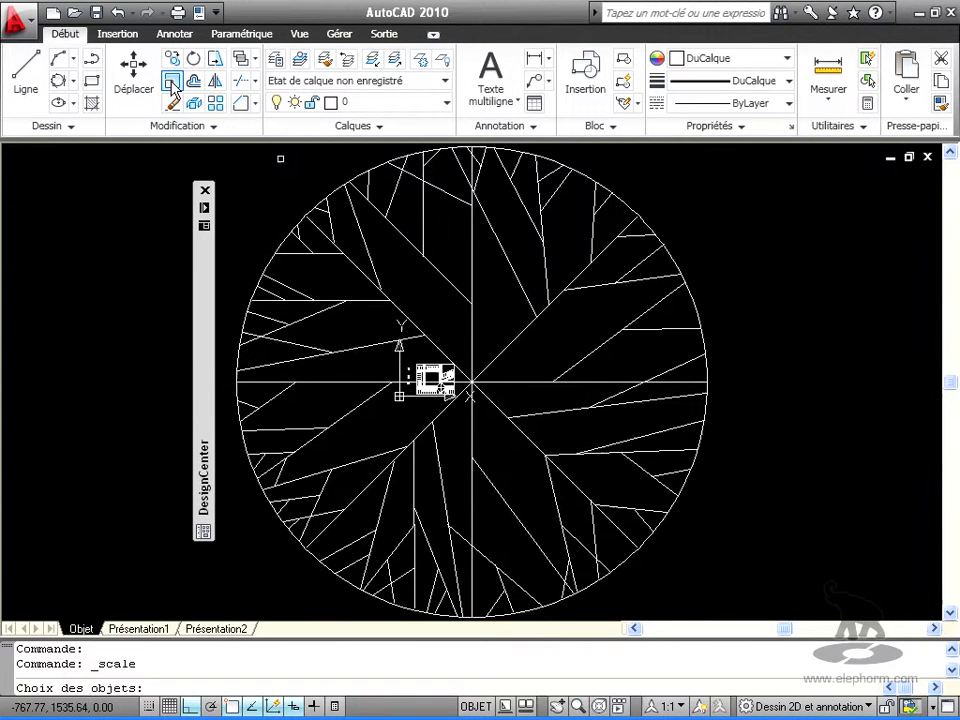
left_click(561, 382)
key("Return")
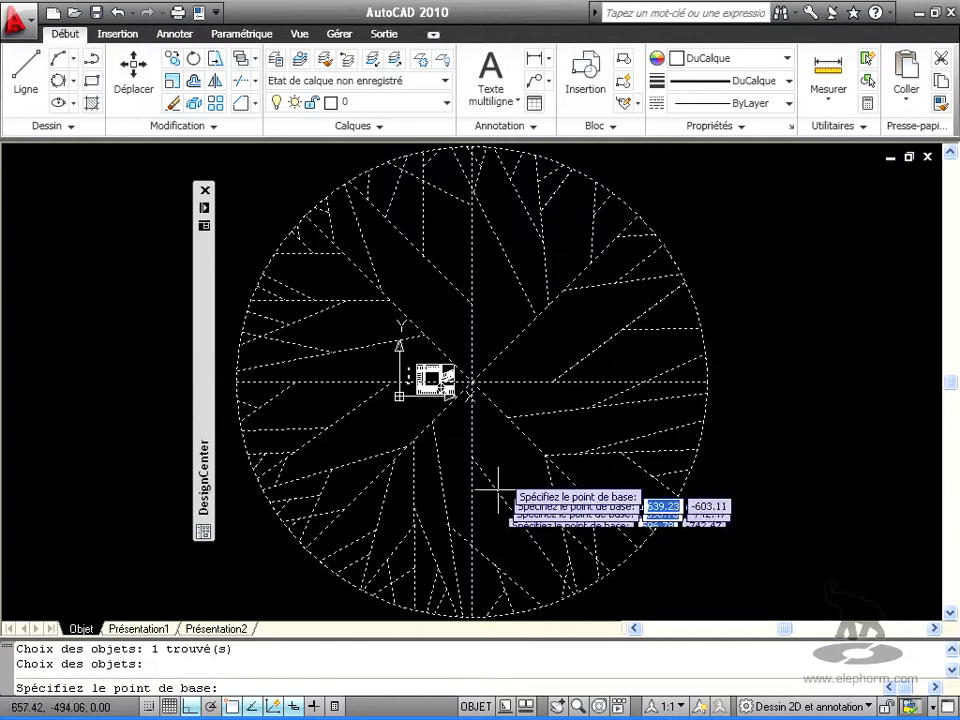
left_click(470, 383)
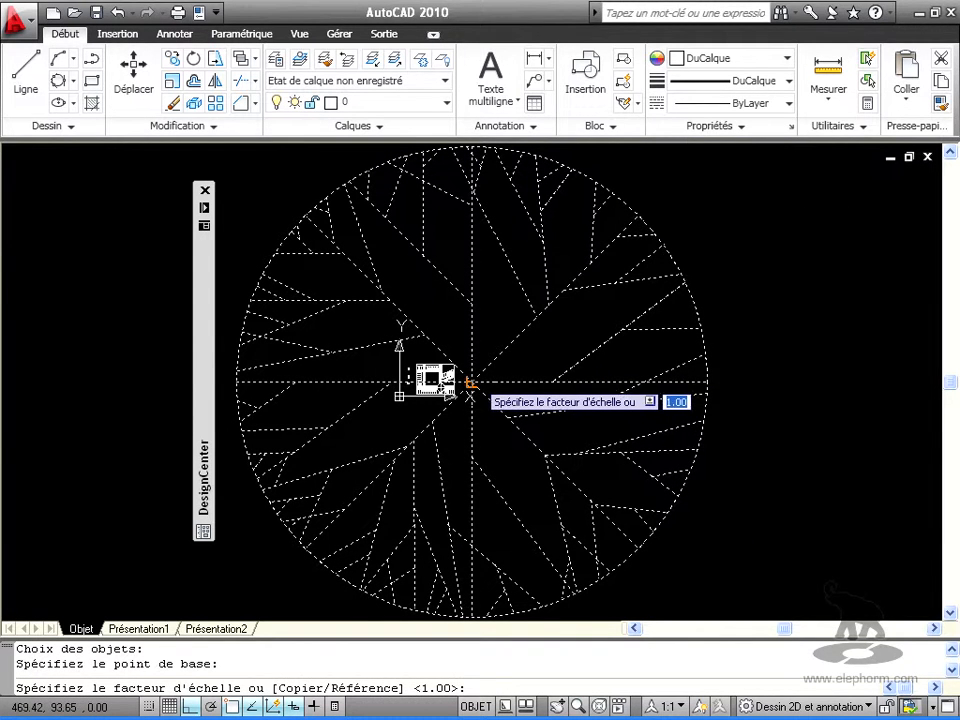
type("r")
key("Return")
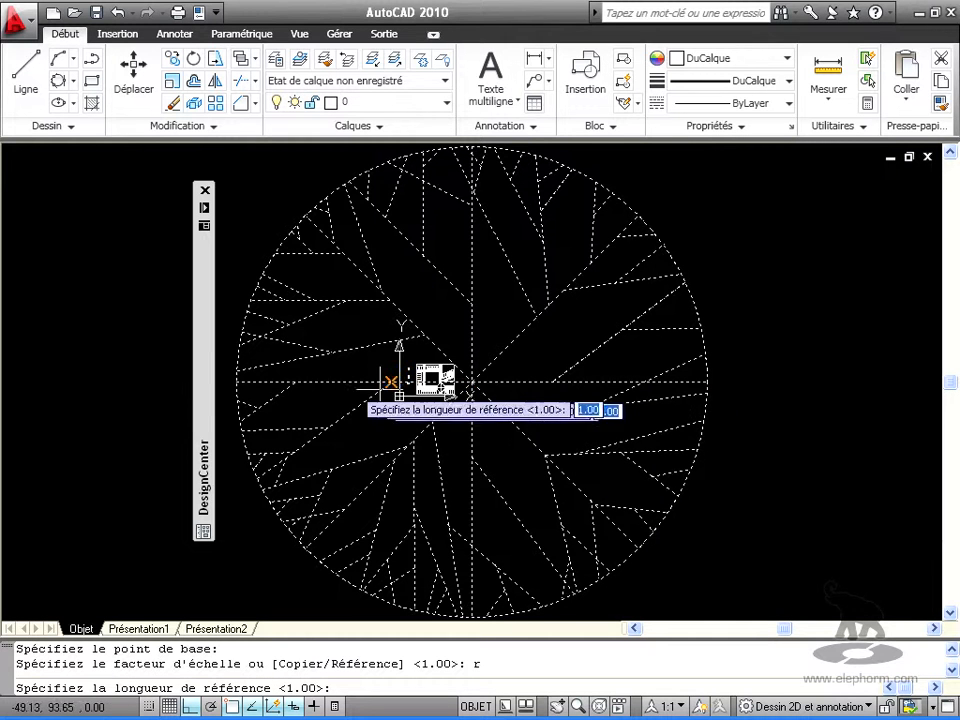
left_click(237, 383)
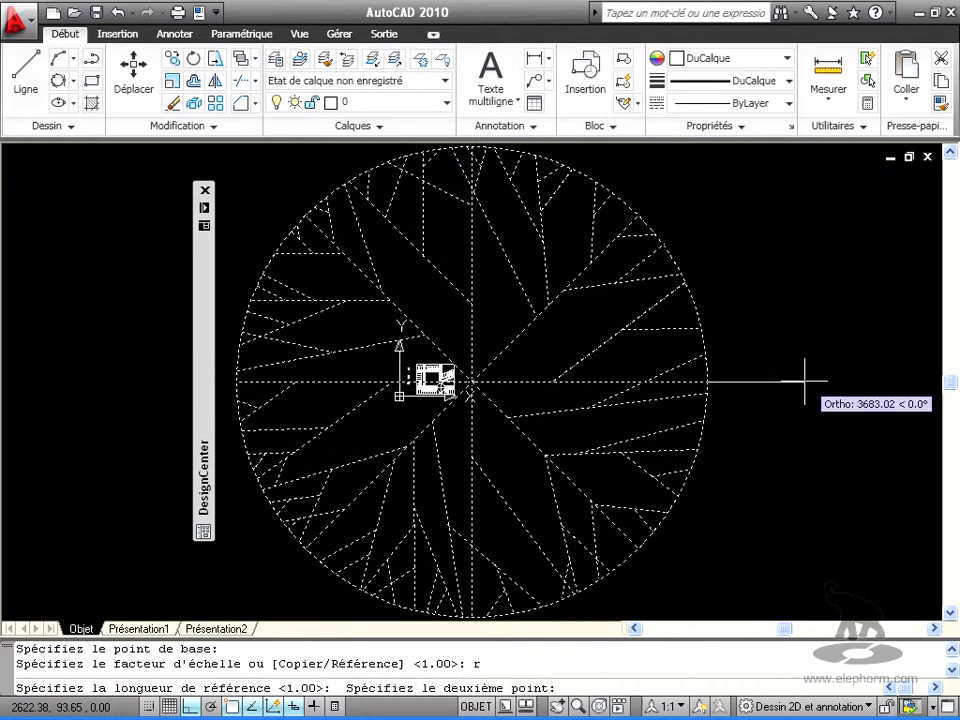
left_click(707, 382)
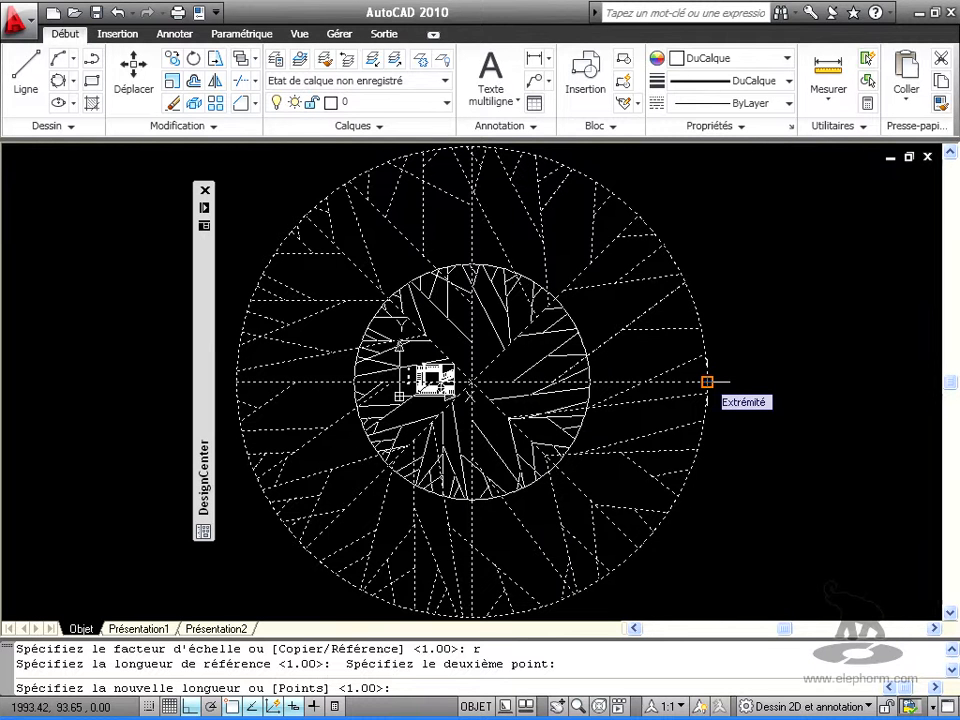
type("2")
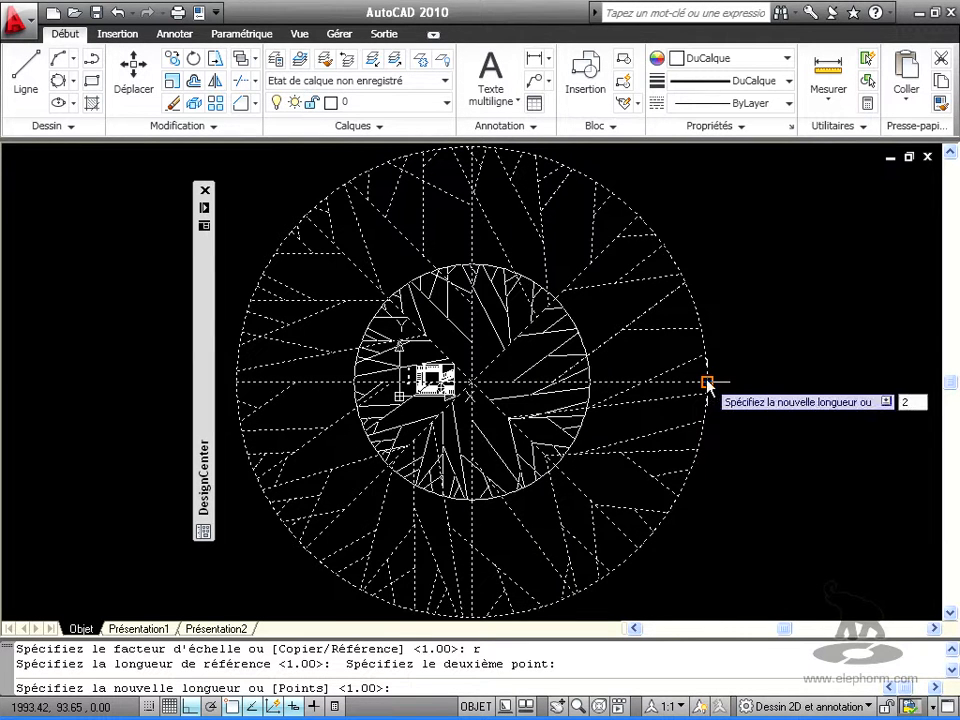
key("Return")
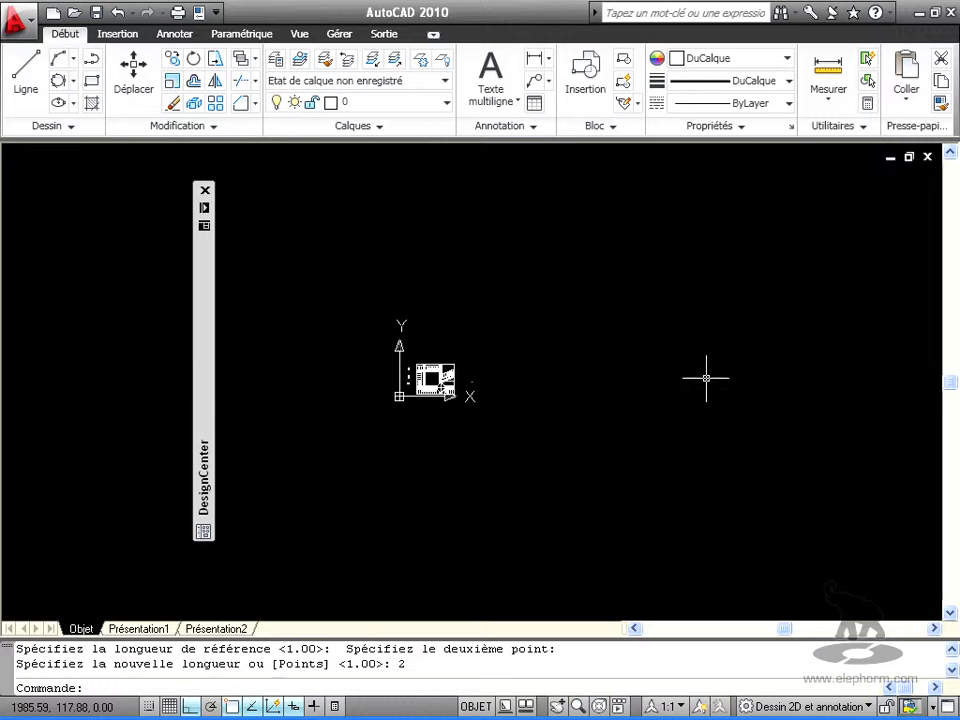
Examine the size of the scaled tree block in relation to the neighbouring site plan
scroll(420, 384, "up", 5)
mouse_move(696, 424)
middle_mouse_down()
mouse_move(669, 405)
mouse_move(699, 387)
middle_mouse_up()
scroll(800, 317, "up", 2)
middle_click_drag(844, 341, 842, 370)
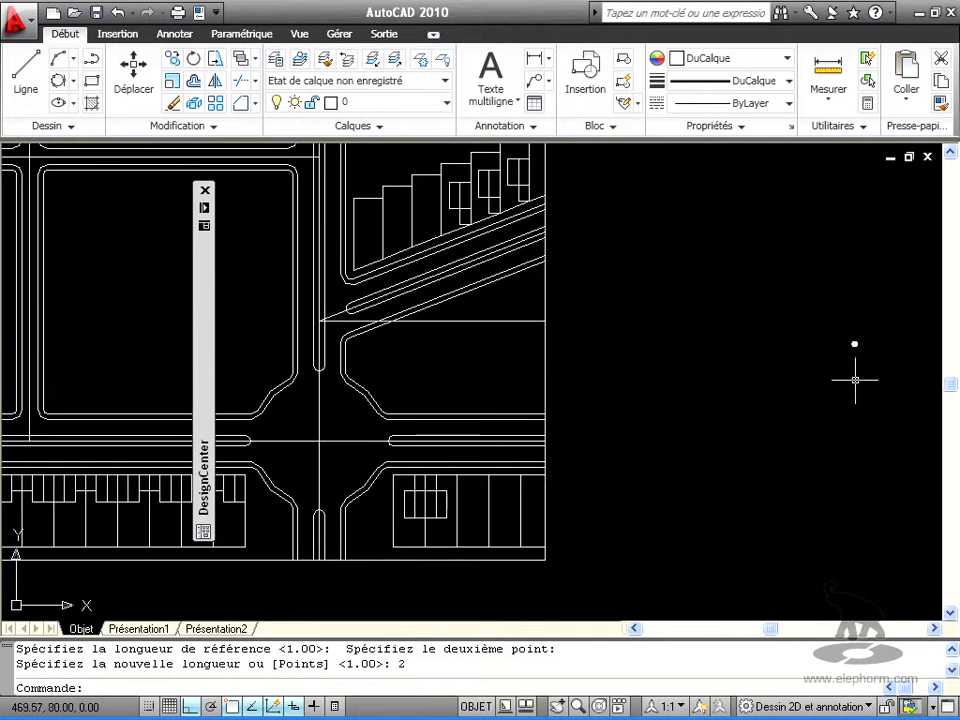
scroll(858, 352, "up", 8)
scroll(851, 358, "down", 5)
scroll(840, 357, "down", 2)
middle_click_drag(750, 431, 818, 443)
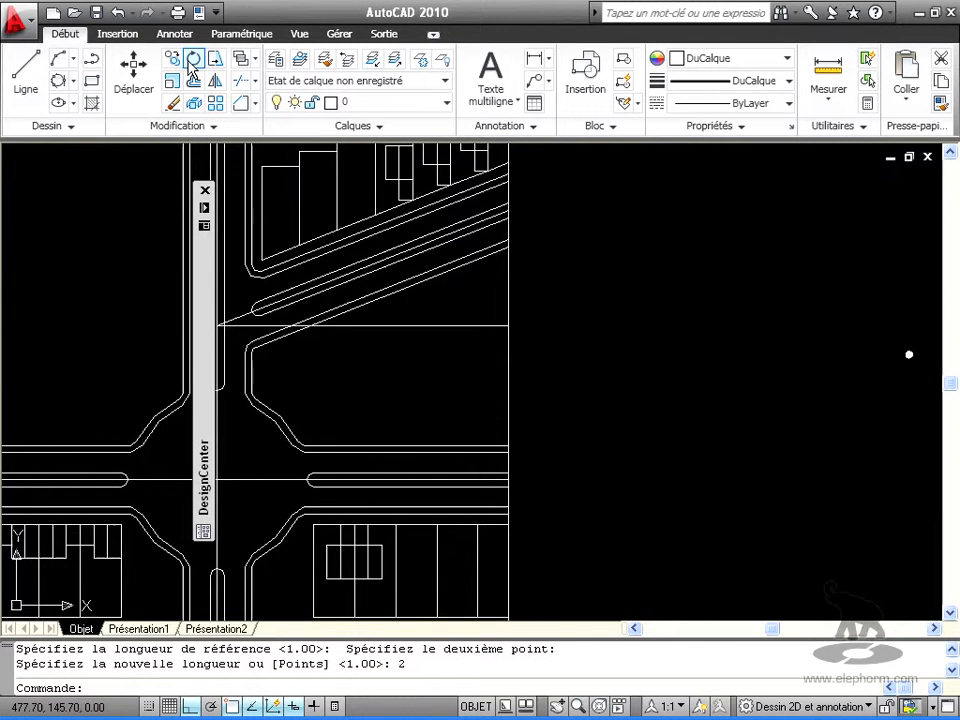
Copy the scaled tree from its centre to the centre of the rounded east end of the horizontal road median west of the crossroads
left_click(174, 58)
left_click(909, 354)
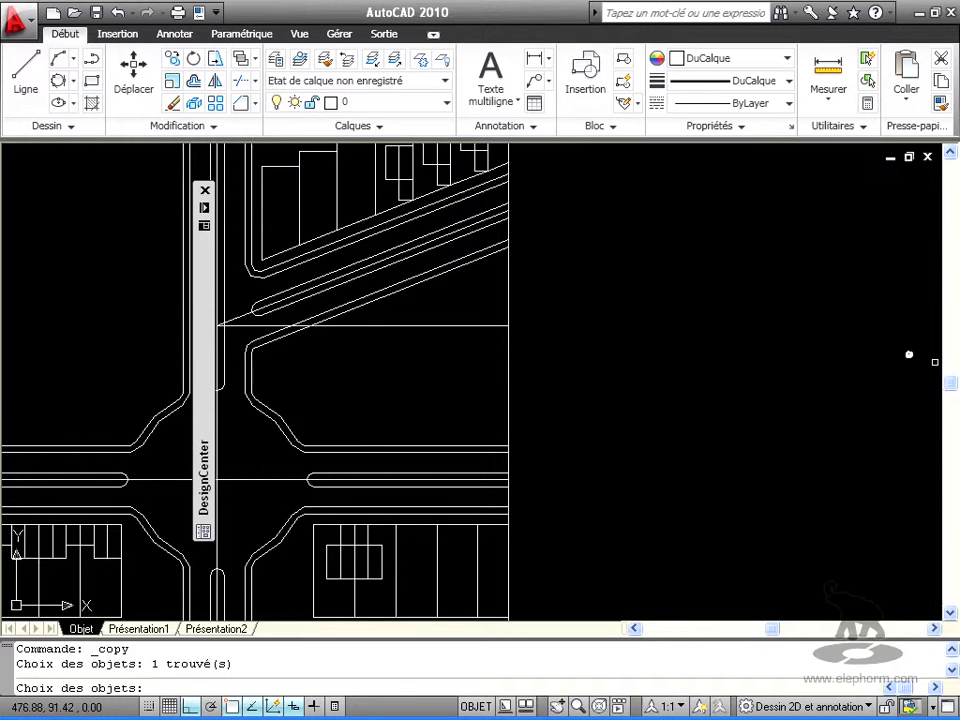
scroll(878, 376, "up", 3)
middle_click_drag(866, 336, 462, 412)
scroll(585, 362, "up", 5)
key("F3")
key("F3")
key("Return")
left_click(622, 354)
scroll(385, 484, "down", 2)
scroll(398, 489, "down", 2)
middle_click_drag(398, 489, 865, 374)
middle_click_drag(249, 467, 456, 454)
scroll(460, 474, "down", 4)
scroll(373, 475, "down", 1)
middle_click_drag(371, 532, 905, 469)
scroll(429, 500, "up", 3)
scroll(484, 492, "up", 3)
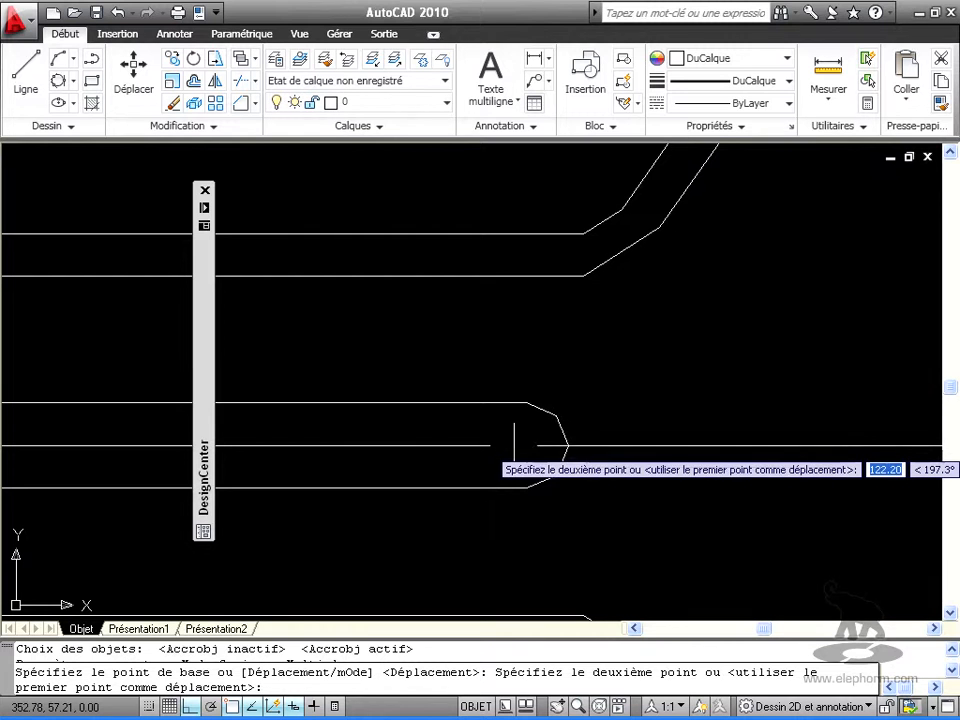
left_click(508, 444)
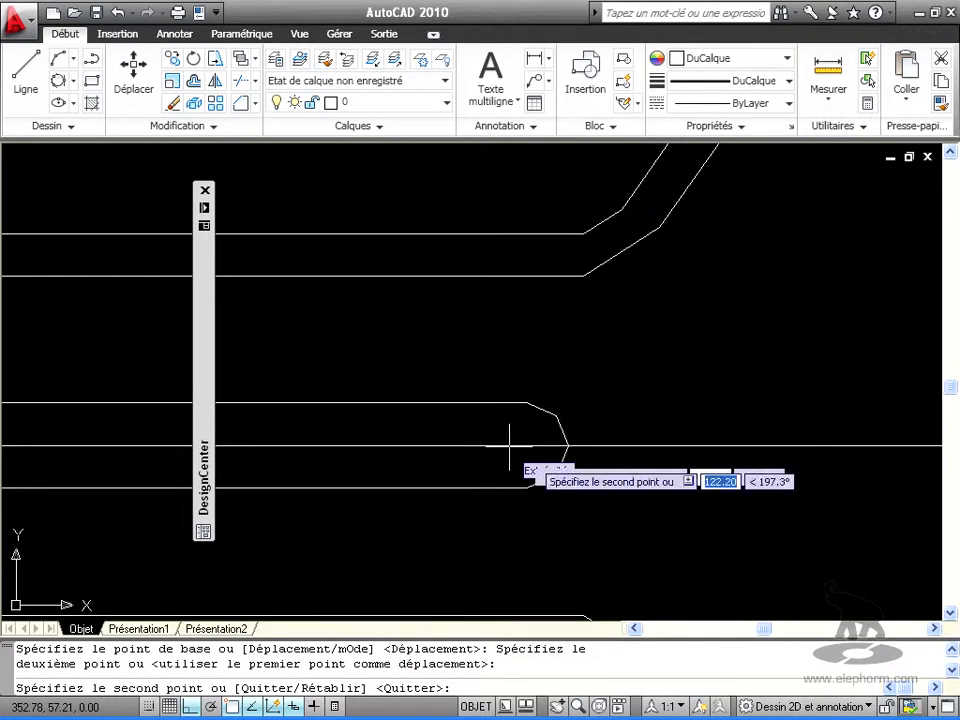
left_click(524, 446)
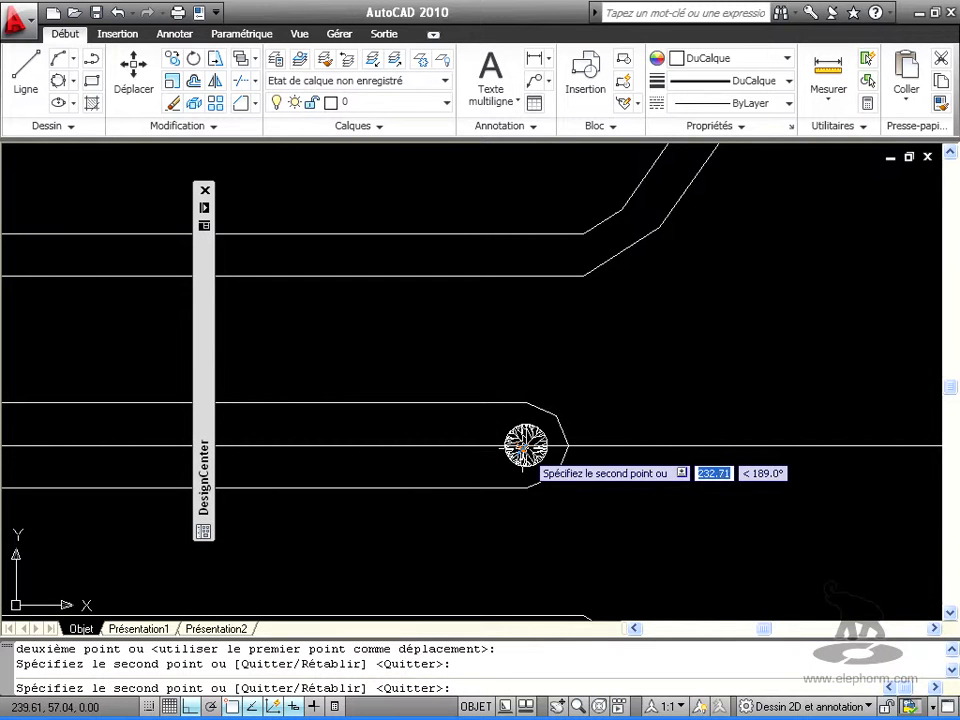
With object snap off, copy the median-end tree from its centre to six loosely spaced spots westward along the median axis
scroll(572, 516, "down", 2)
middle_click_drag(566, 521, 788, 445)
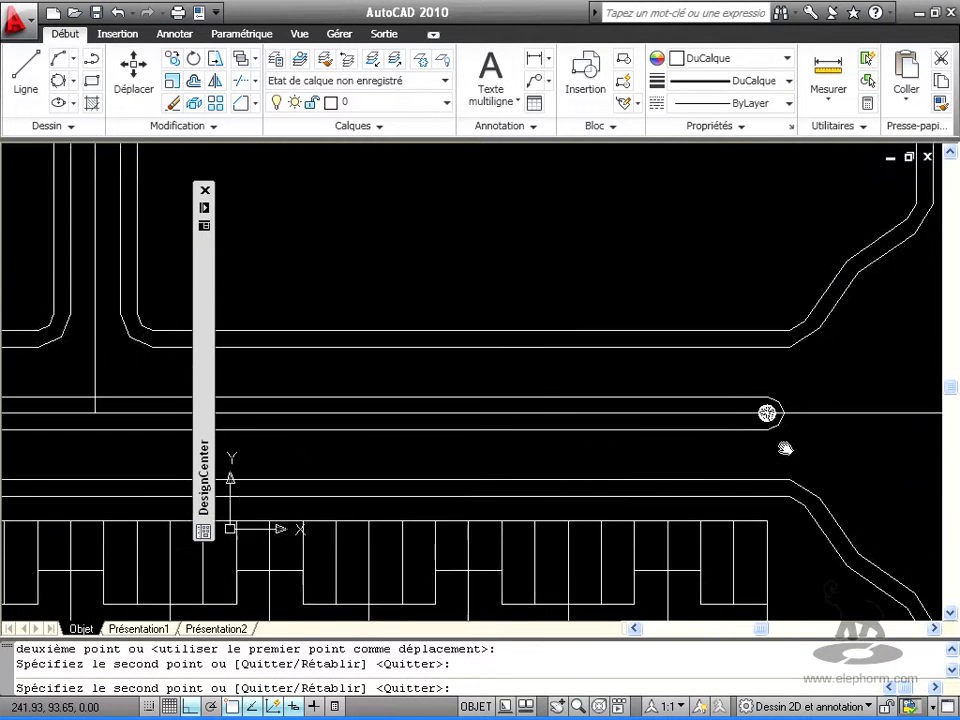
scroll(800, 428, "up", 2)
left_click(172, 59)
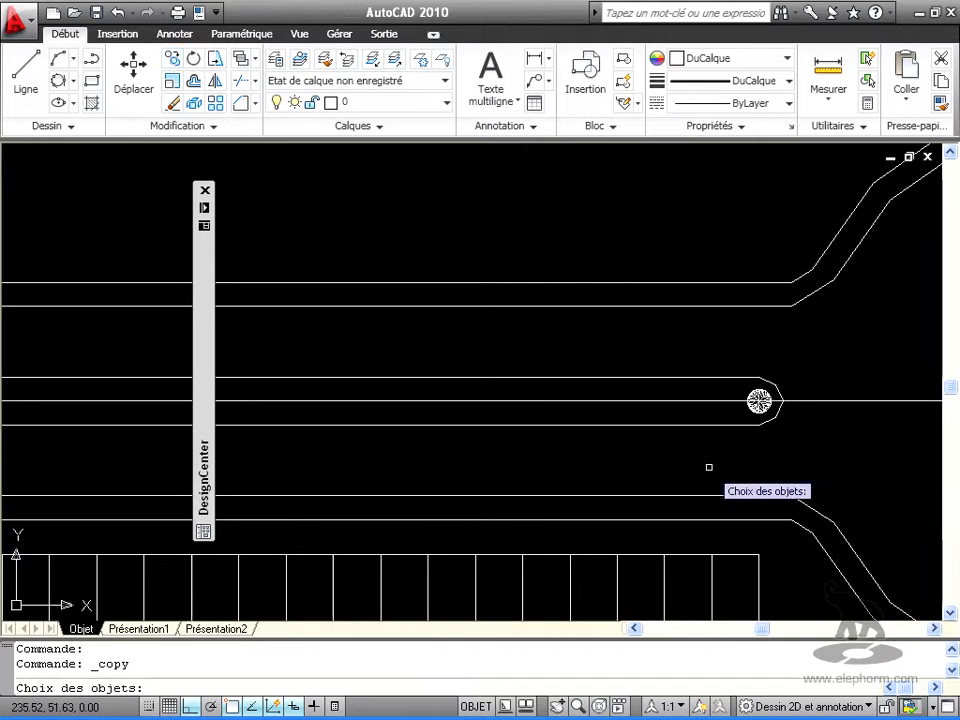
left_click(759, 401)
key("Return")
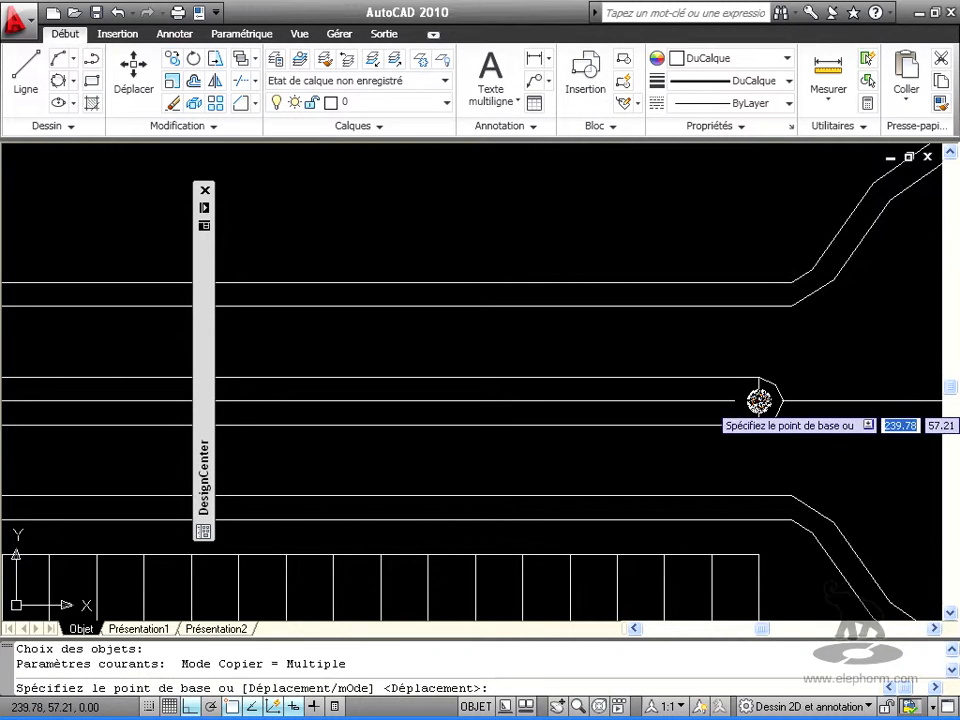
left_click(759, 401)
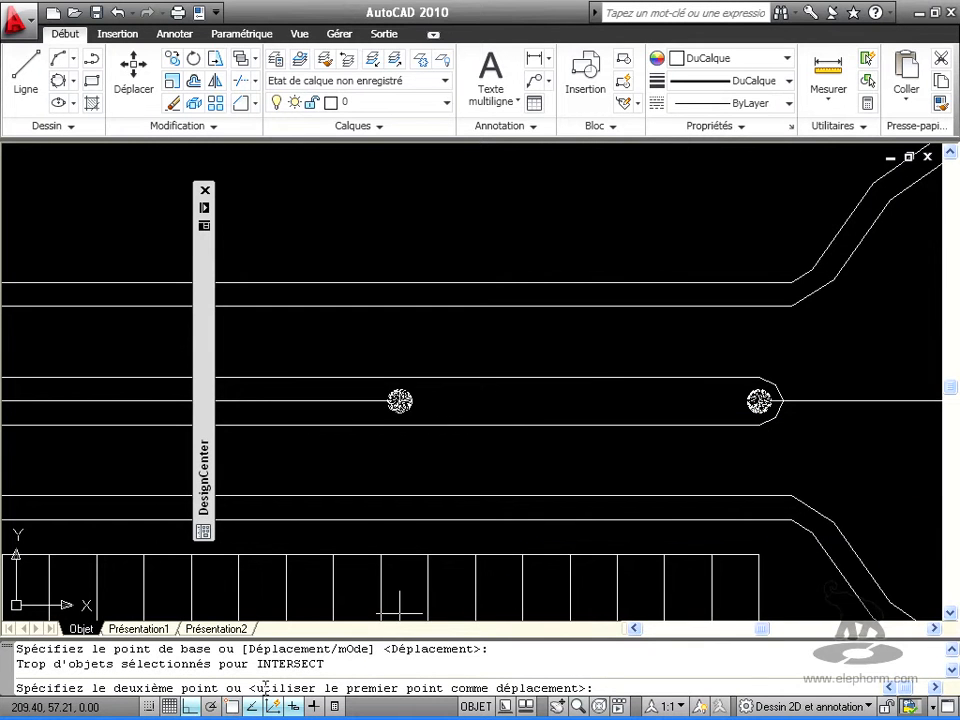
left_click(232, 706)
left_click(681, 401)
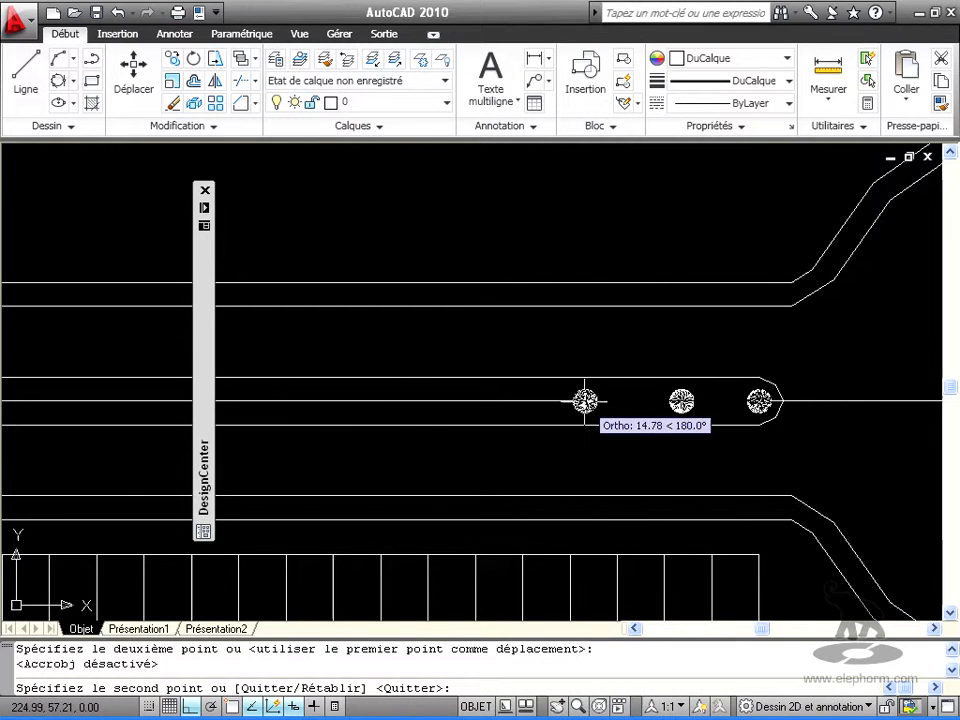
left_click(584, 401)
left_click(505, 401)
left_click(399, 401)
left_click(326, 401)
left_click(260, 401)
Add six more tree copies westward along the median axis, continuing the row to the side street's junction
middle_click_drag(260, 401, 719, 401)
left_click(625, 401)
left_click(545, 401)
left_click(466, 401)
left_click(393, 401)
left_click(290, 401)
left_click(238, 401)
Place five more tree copies west of the side street's junction, extending the median row to the site's west boundary
middle_click_drag(280, 401, 722, 408)
left_click(595, 408)
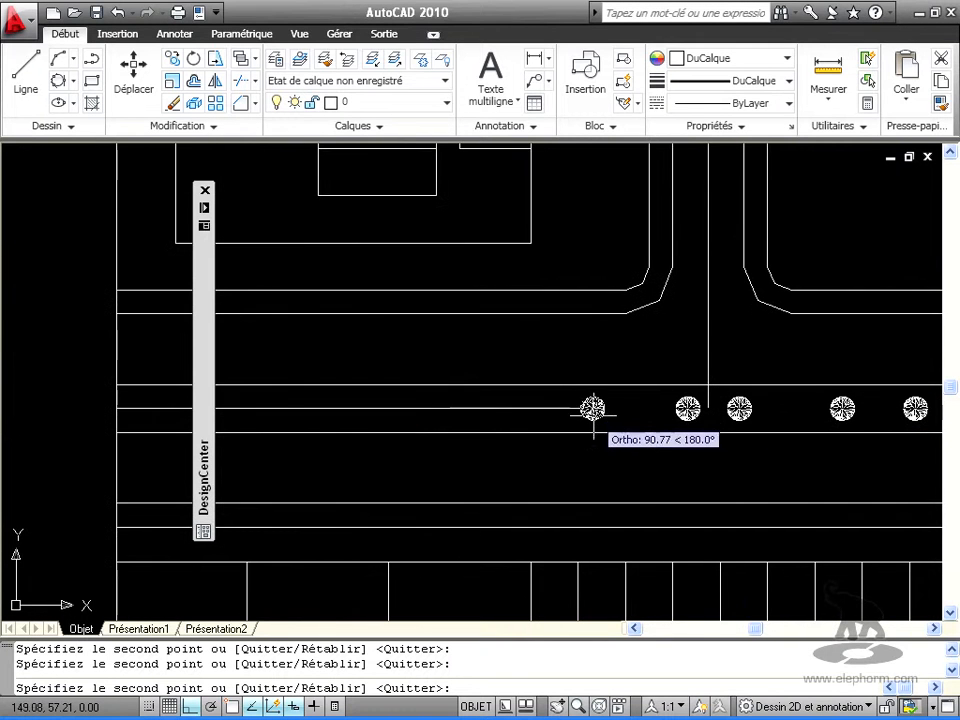
left_click(469, 408)
left_click(373, 408)
left_click(245, 408)
left_click(140, 408)
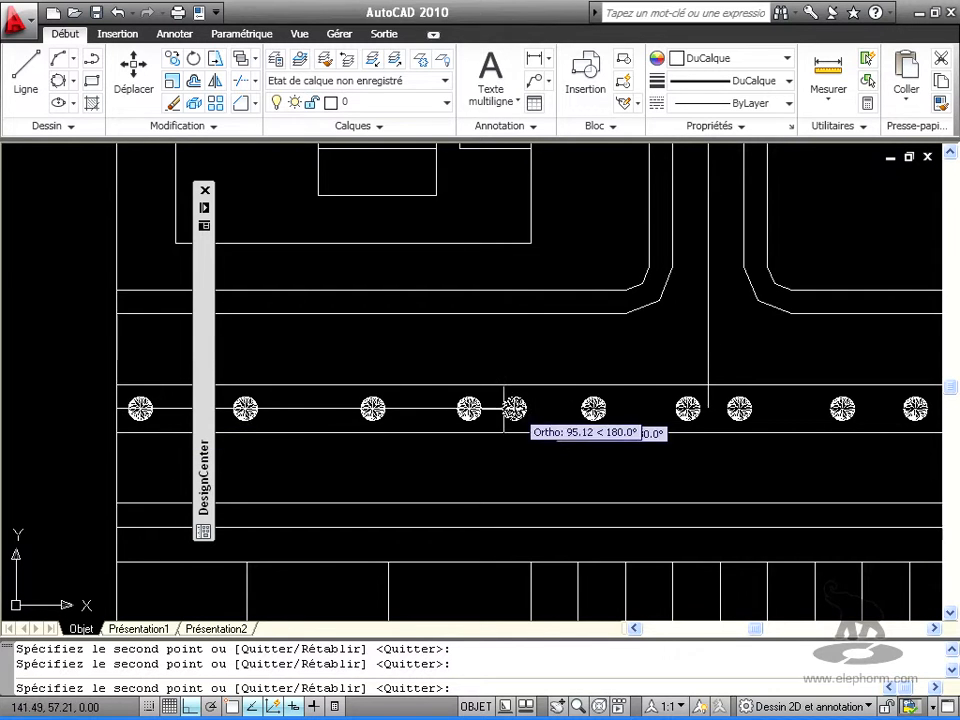
scroll(561, 408, "down", 3)
middle_click_drag(686, 443, 587, 457)
scroll(621, 457, "down", 7)
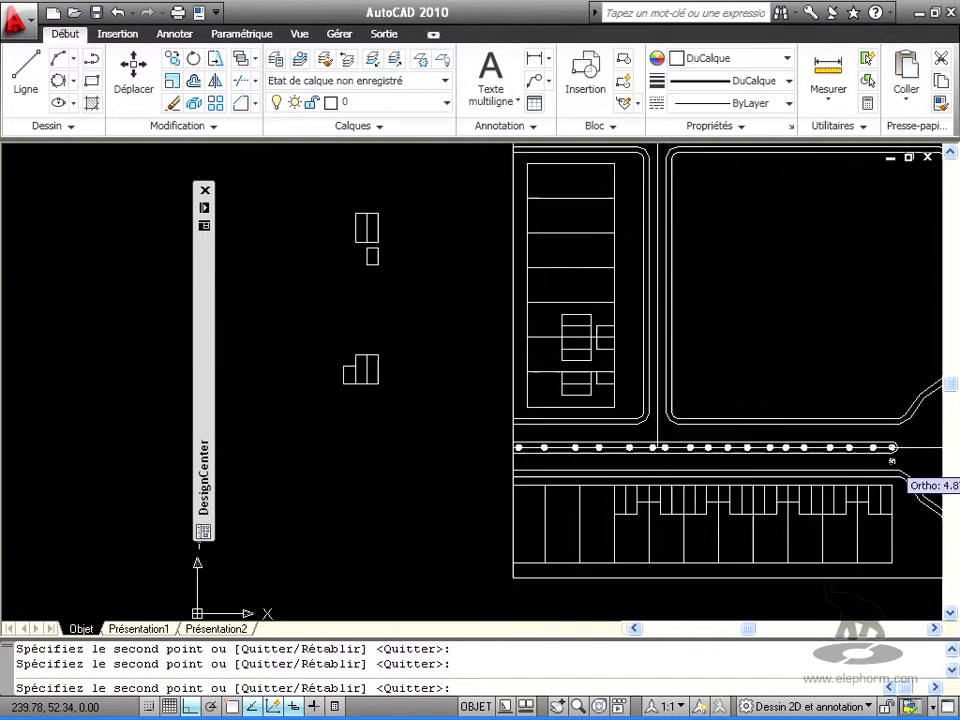